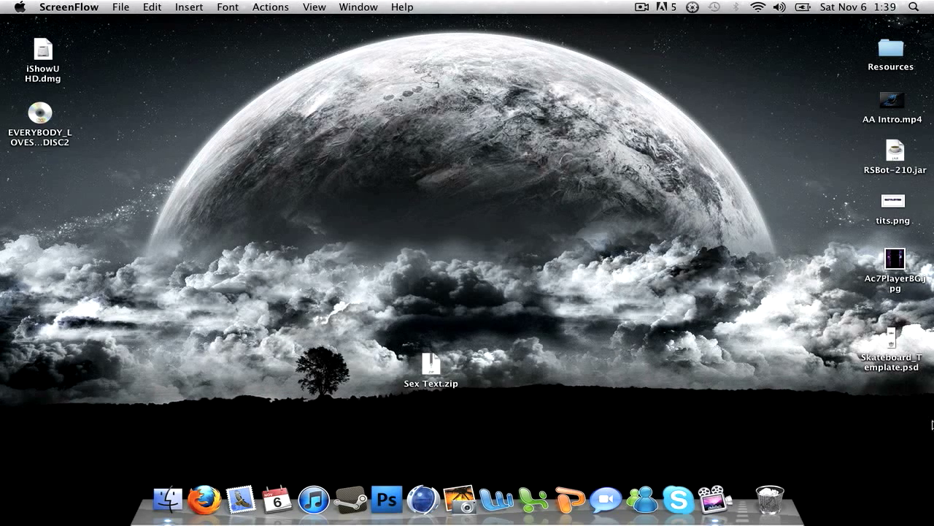
Open Skateboard_Template.psd in Photoshop and enlarge its document window
left_click(894, 340)
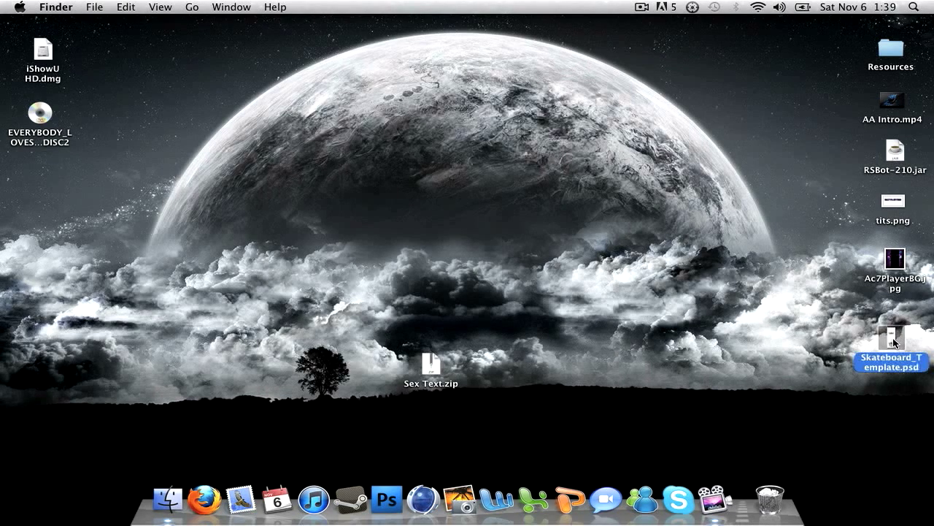
double_click(893, 337)
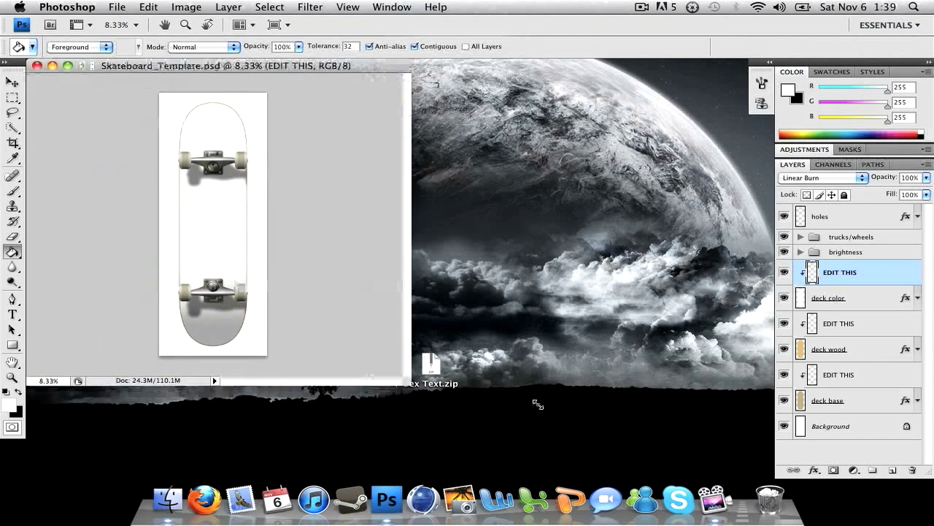
left_click_drag(538, 403, 764, 465)
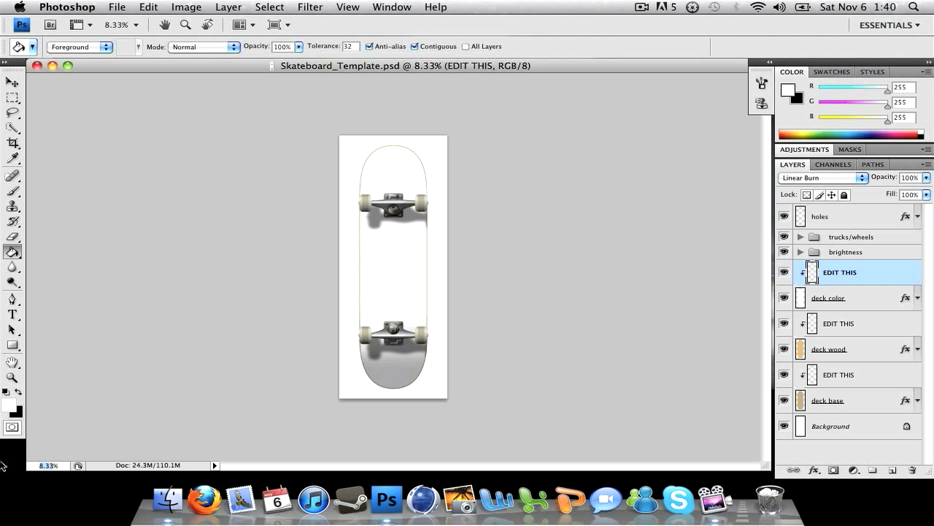
Zoom to 25%, select the Move tool, scroll up and expand the brightness group
type("25")
key("Return")
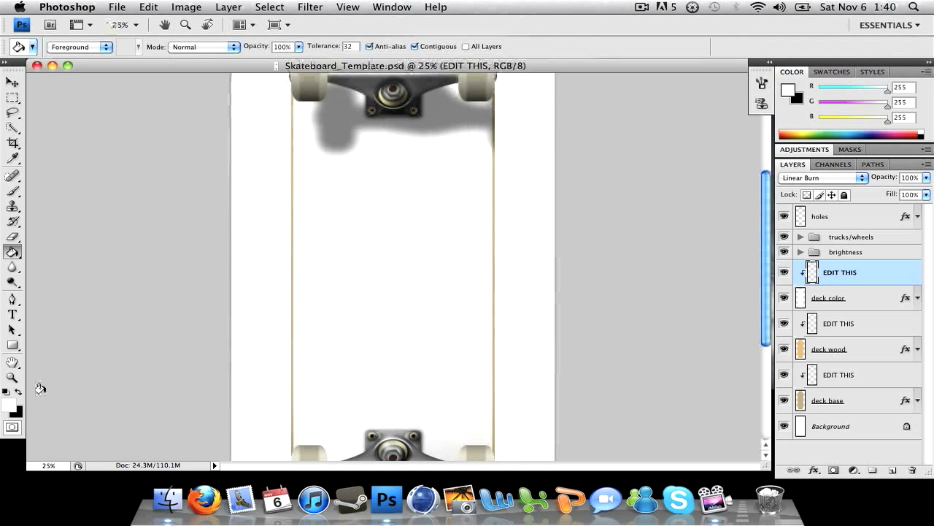
left_click(11, 82)
scroll(244, 202, "up", 5)
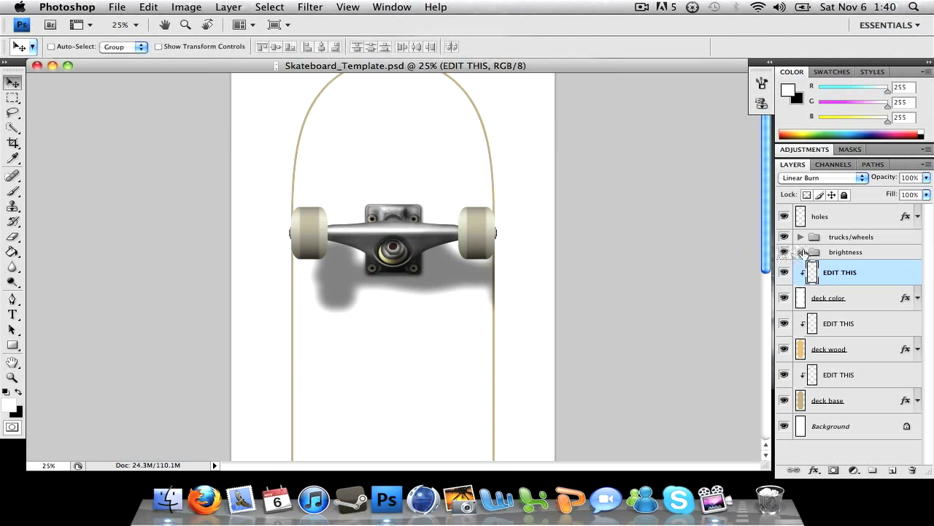
left_click(801, 252)
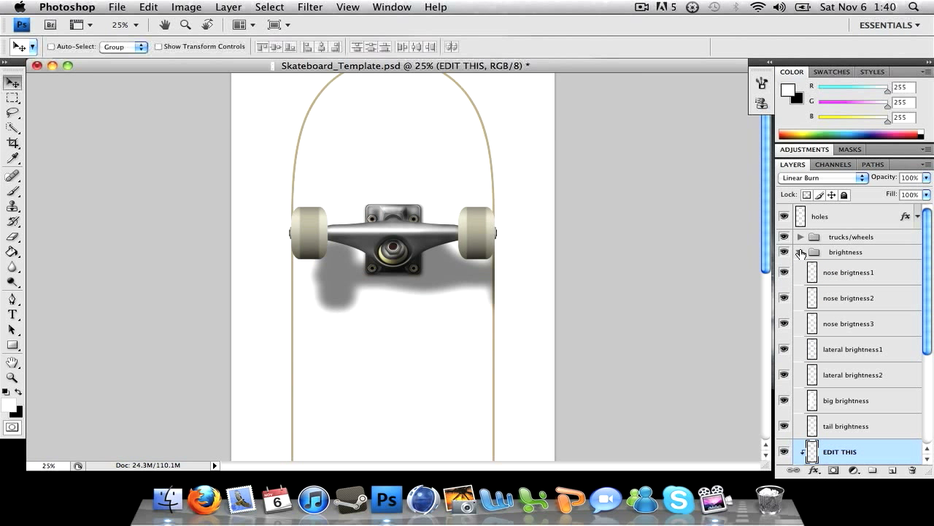
left_click(801, 252)
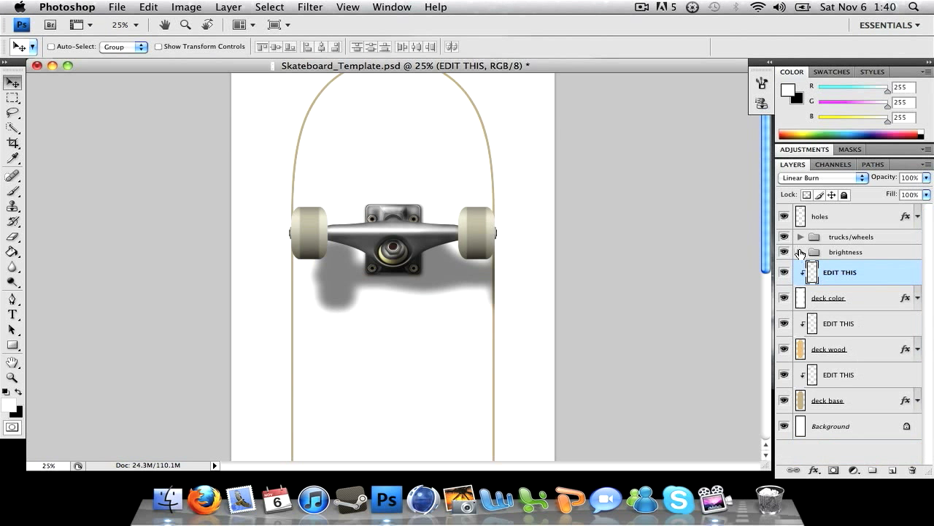
left_click(840, 226)
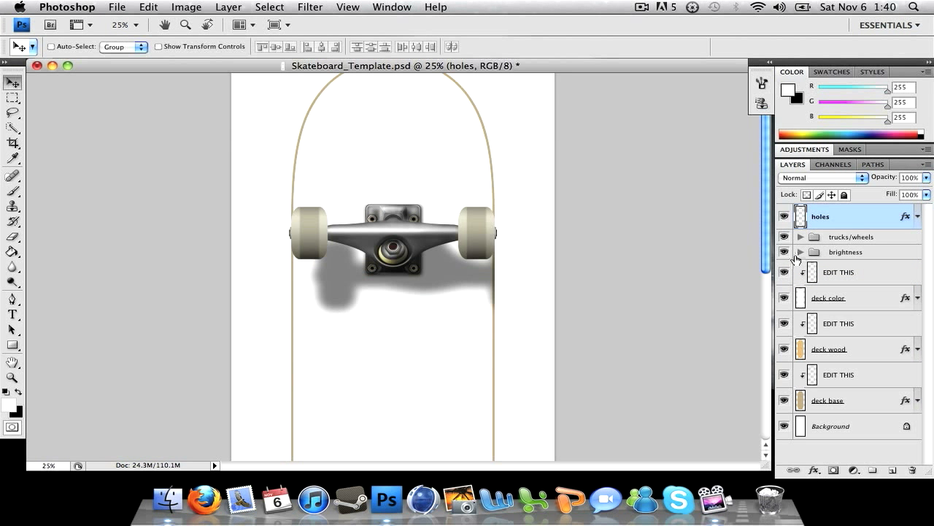
left_click(801, 237)
left_click(801, 237)
left_click(869, 307)
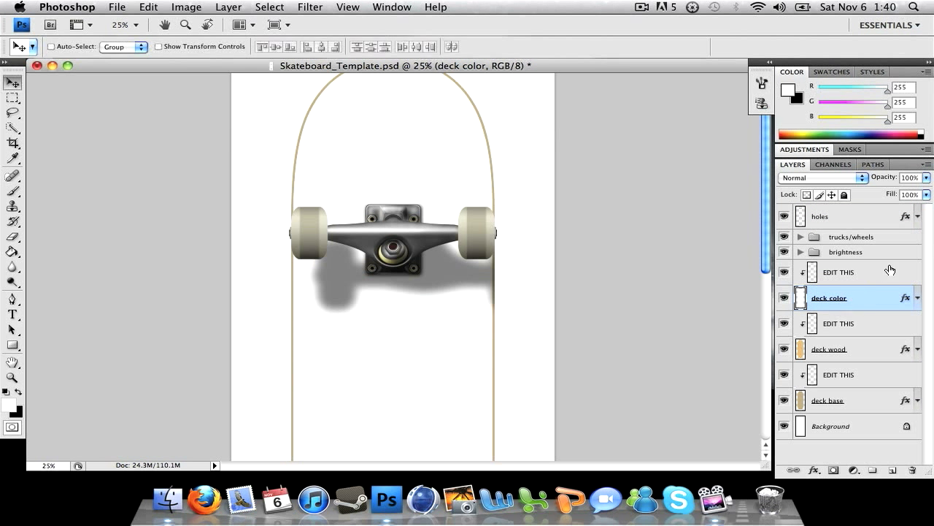
left_click(882, 274)
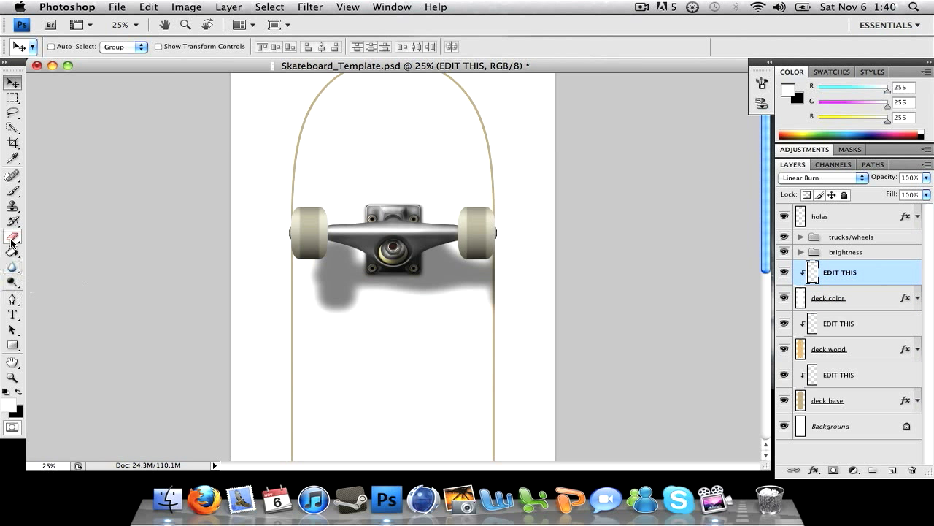
With the Brush tool, set the foreground to bright red and paint a first stroke across the upper deck
left_click(13, 190)
left_click(8, 393)
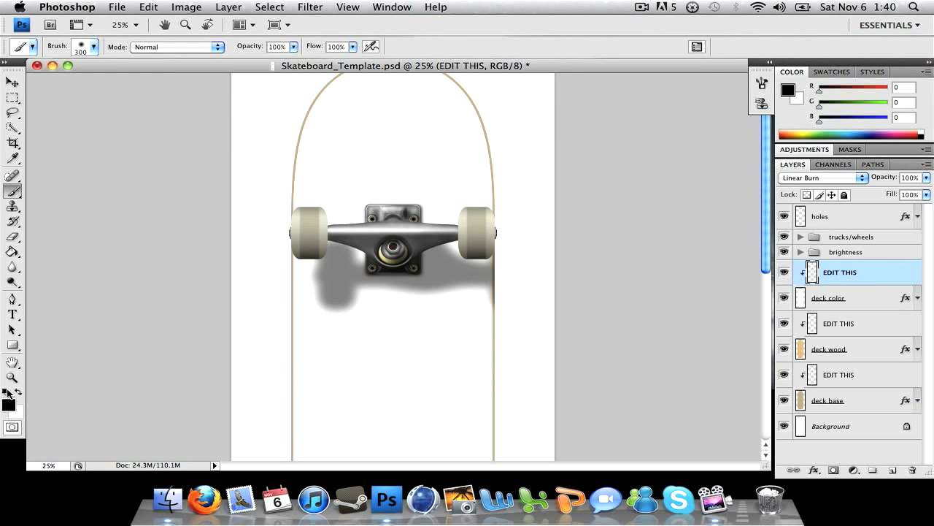
left_click(9, 403)
left_click(461, 71)
left_click(611, 122)
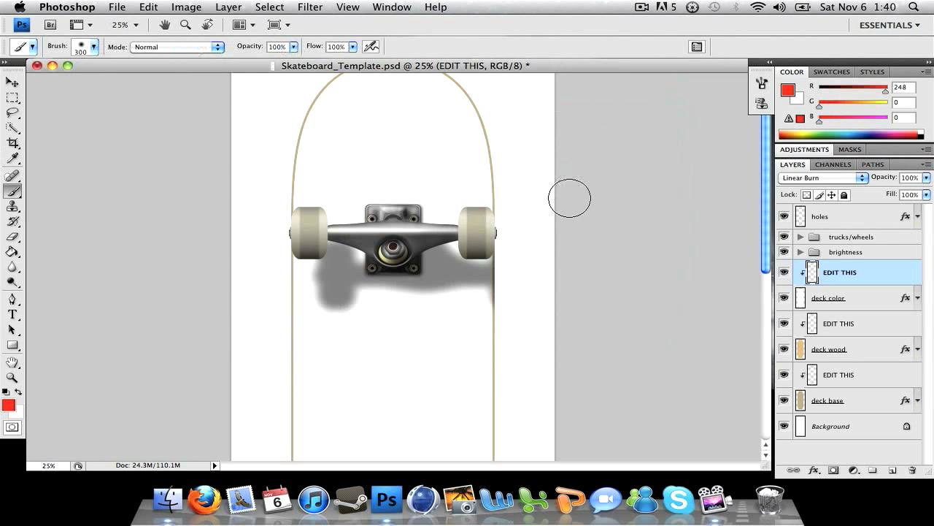
mouse_move(497, 281)
left_mouse_down()
mouse_move(356, 351)
mouse_move(307, 270)
left_mouse_up()
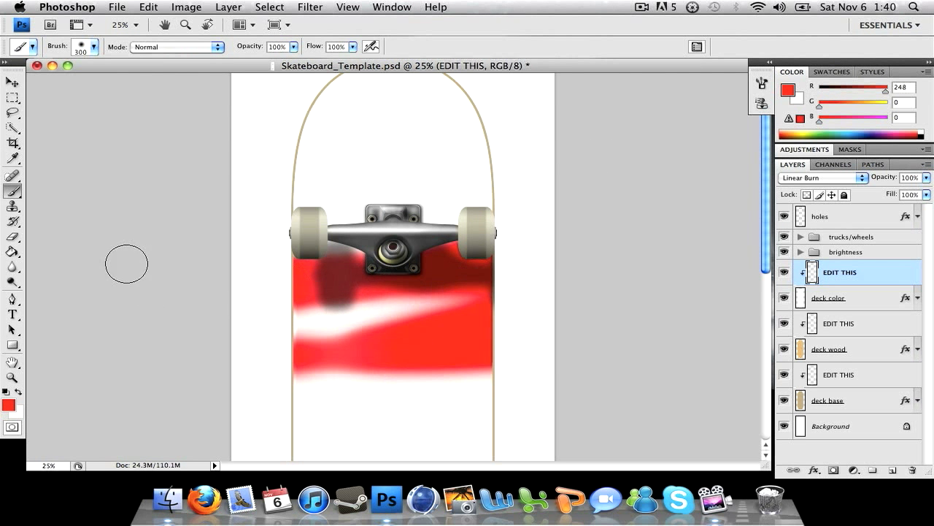
Enlarge the brush to 813 px and paint the upper and lower deck solid red
left_click(94, 47)
left_click_drag(129, 83, 156, 84)
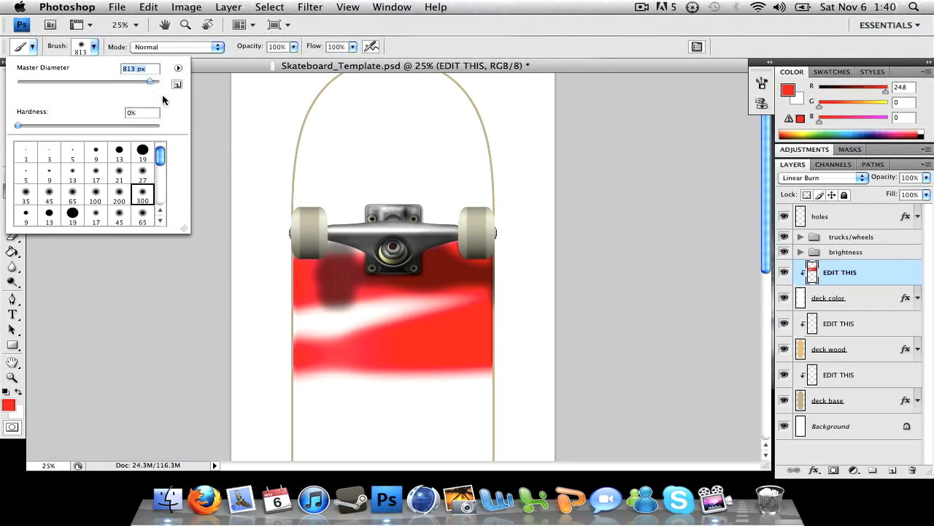
key("Return")
mouse_move(181, 255)
left_mouse_down()
mouse_move(272, 289)
mouse_move(651, 146)
mouse_move(415, 162)
mouse_move(81, 138)
mouse_move(62, 245)
mouse_move(507, 211)
mouse_move(487, 76)
mouse_move(407, 304)
mouse_move(140, 375)
left_mouse_up()
scroll(277, 375, "down", 5)
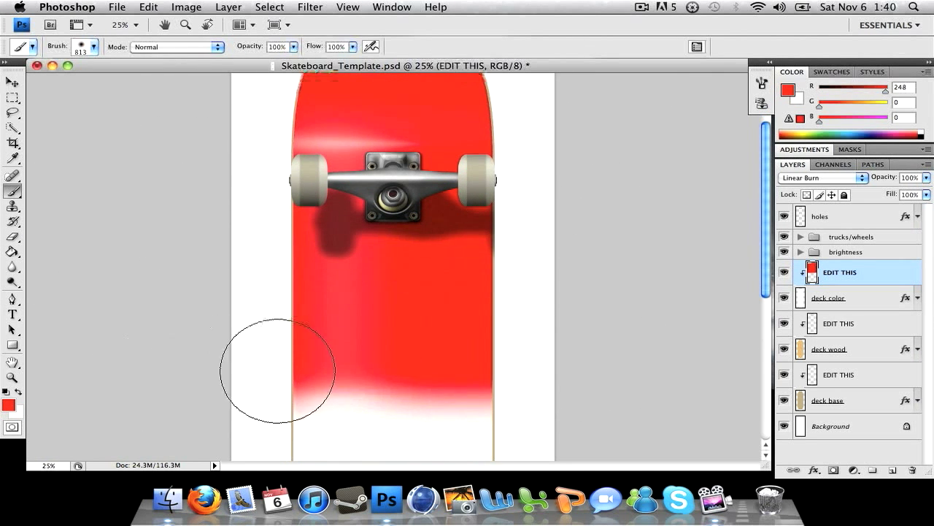
scroll(533, 340, "down", 2)
mouse_move(533, 340)
left_mouse_down()
mouse_move(10, 260)
mouse_move(139, 361)
mouse_move(428, 355)
mouse_move(402, 395)
left_mouse_up()
scroll(402, 394, "down", 3)
mouse_move(31, 302)
left_mouse_down()
mouse_move(271, 407)
mouse_move(391, 376)
left_mouse_up()
scroll(391, 378, "up", 10)
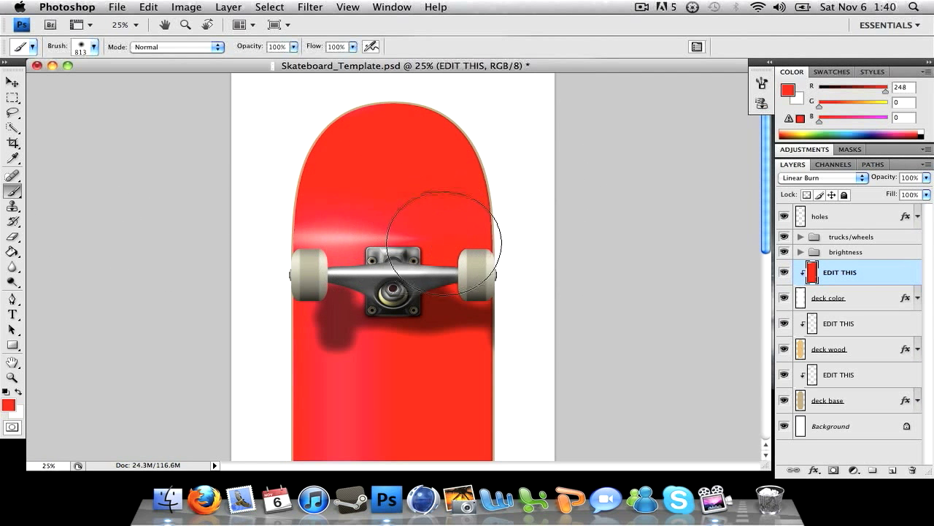
Paint red over the deck's top end on the EDIT THIS layer above deck wood, then expand the trucks/wheels group
left_click(880, 323)
mouse_move(448, 355)
left_mouse_down()
mouse_move(451, 100)
mouse_move(394, 66)
left_mouse_up()
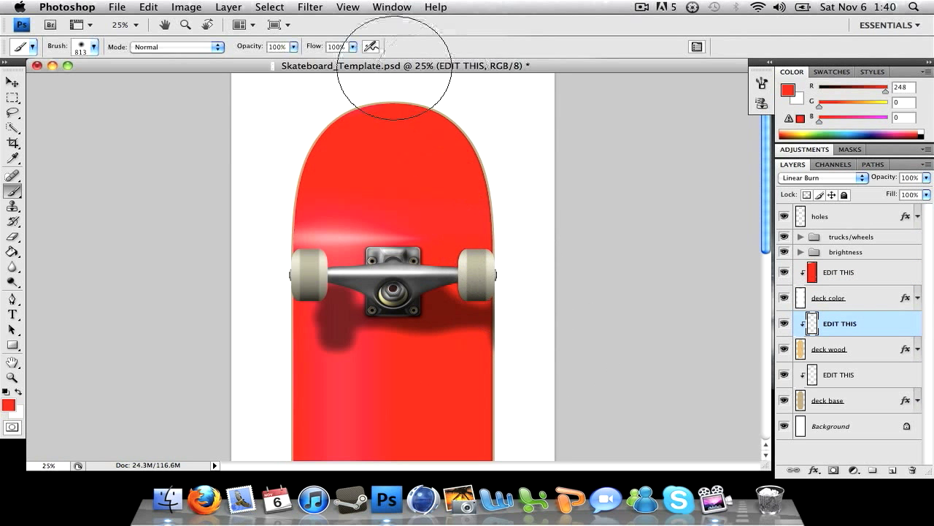
scroll(271, 355, "down", 5)
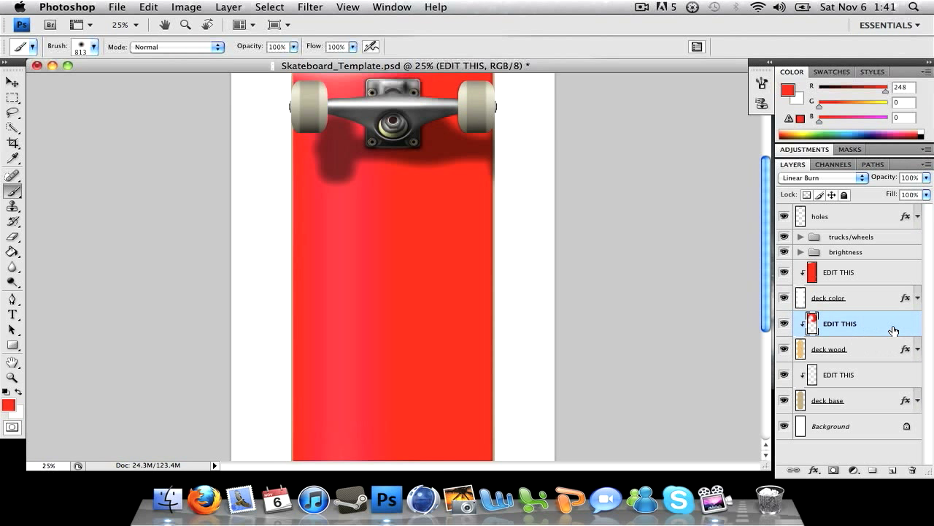
scroll(505, 274, "up", 7)
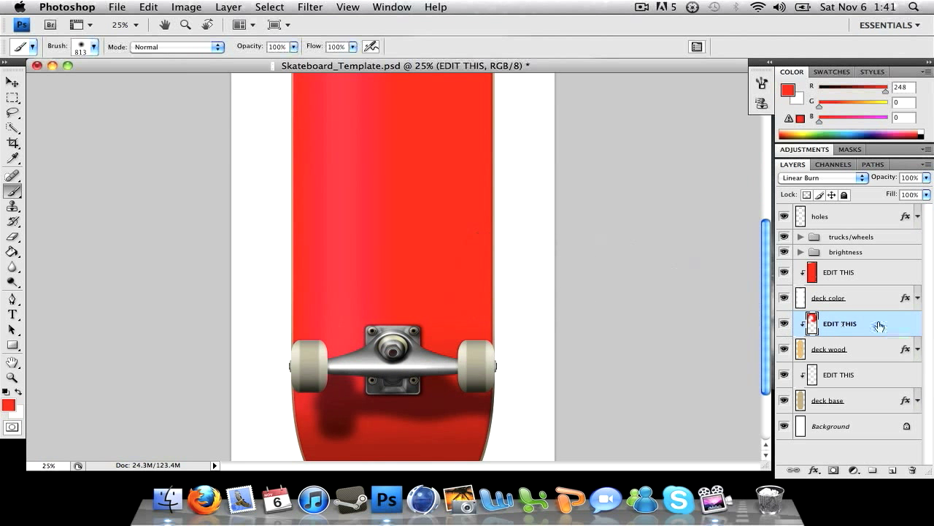
left_click(855, 271)
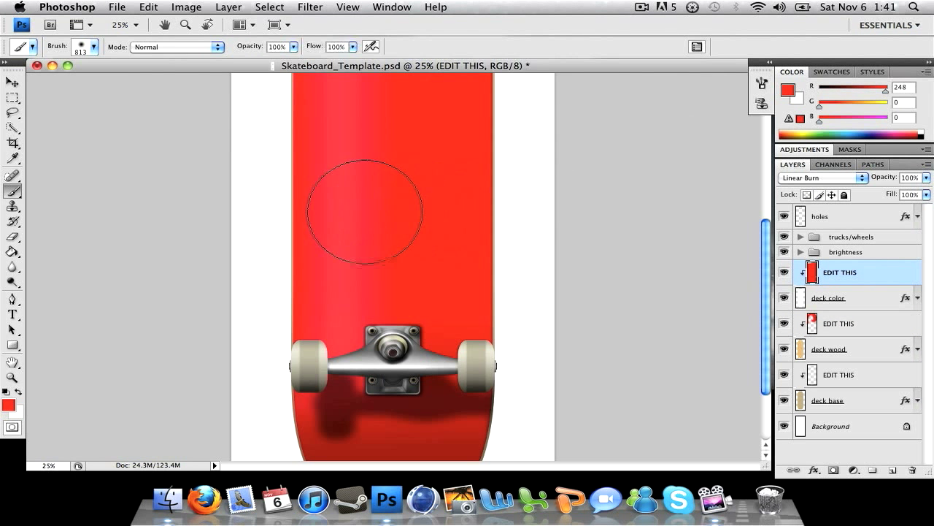
scroll(333, 219, "down", 1)
scroll(469, 240, "up", 4)
scroll(449, 292, "up", 6)
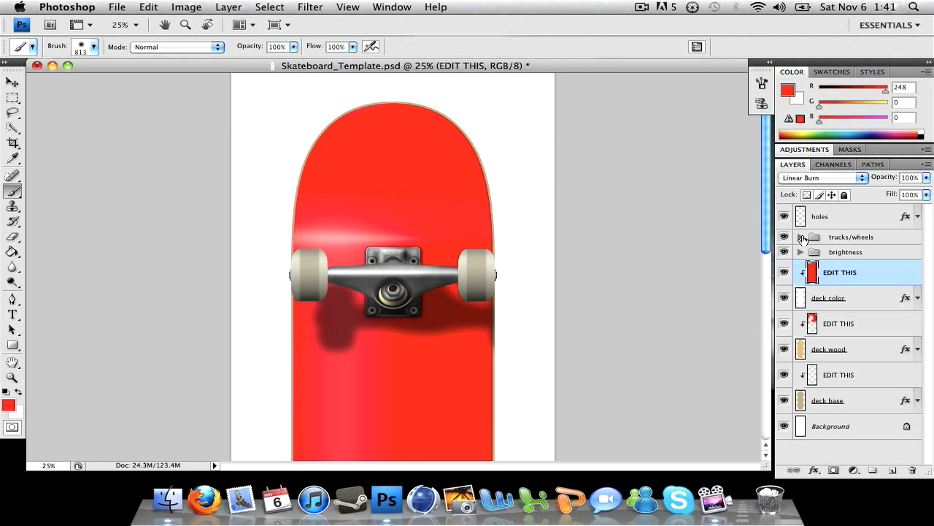
left_click(801, 237)
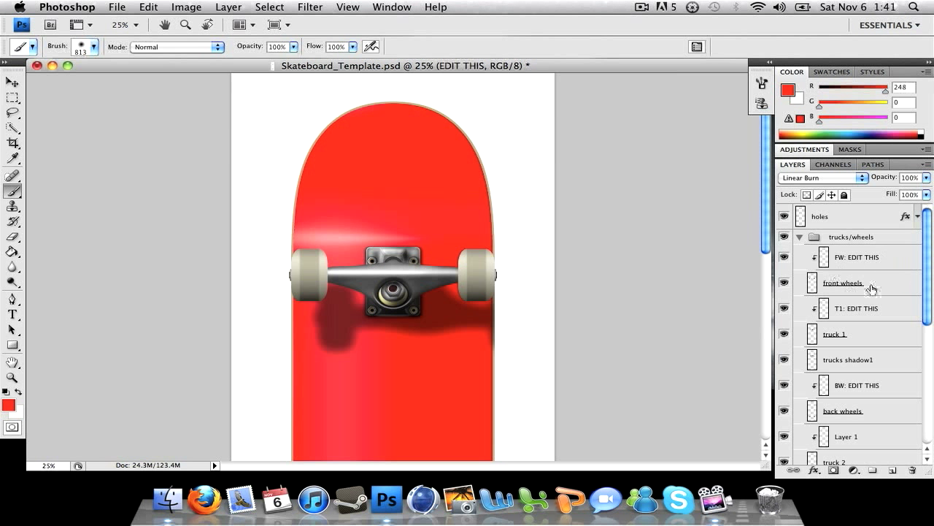
Select the FW: EDIT THIS layer in the trucks/wheels group
scroll(884, 283, "down", 4)
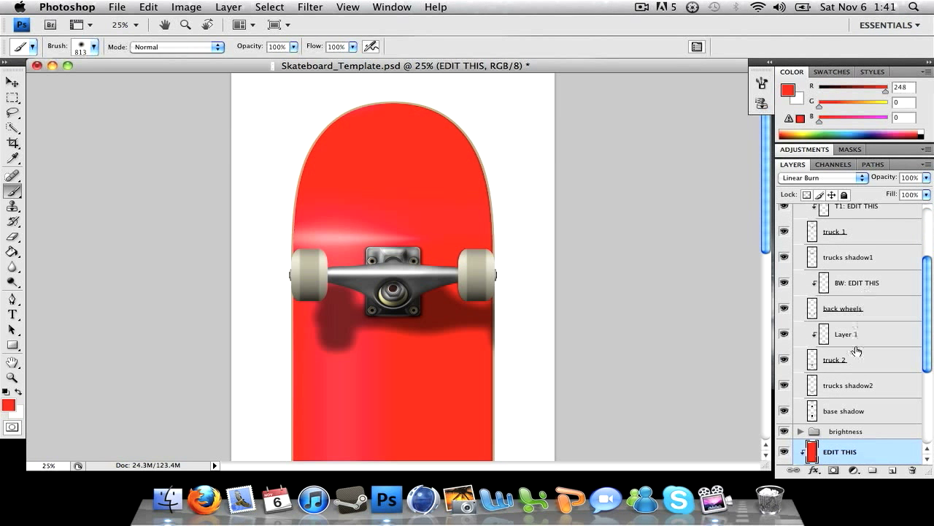
scroll(917, 345, "up", 4)
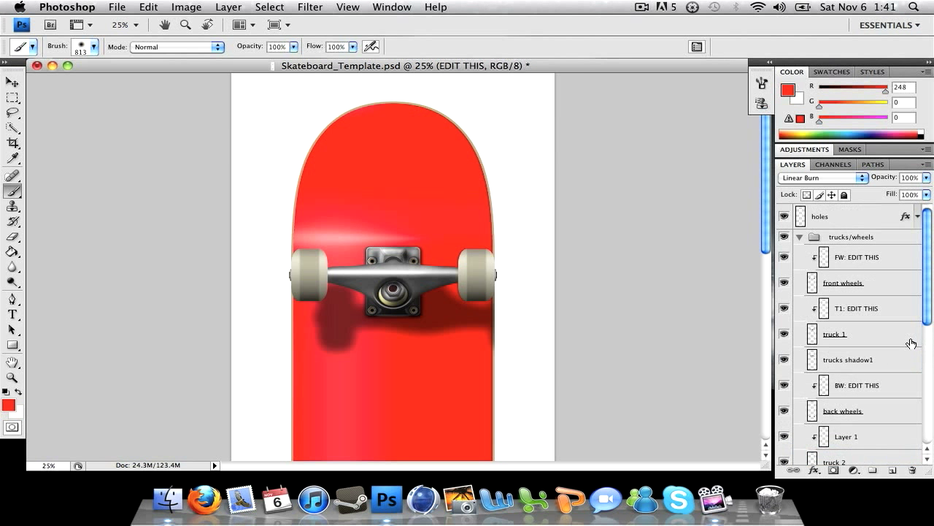
left_click(897, 267)
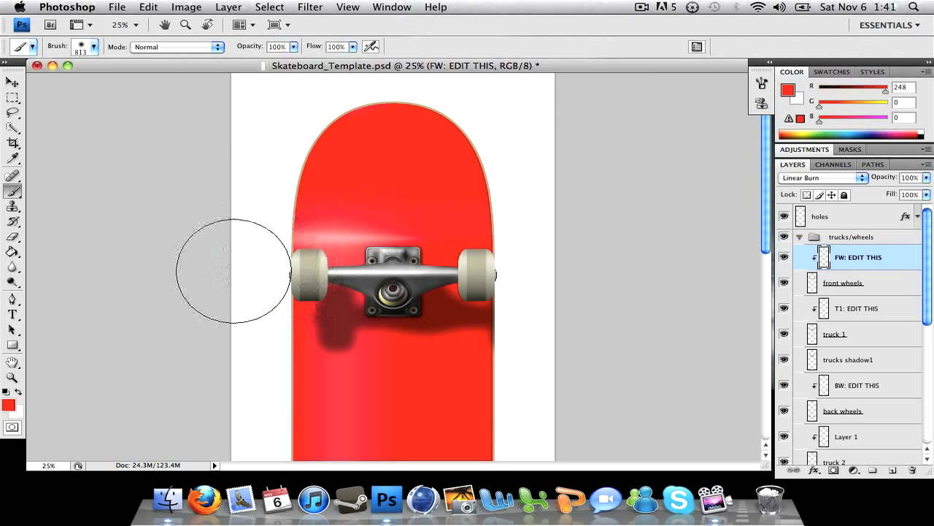
Keep the Linear Burn blending mode and paint both front wheels red
left_click(819, 179)
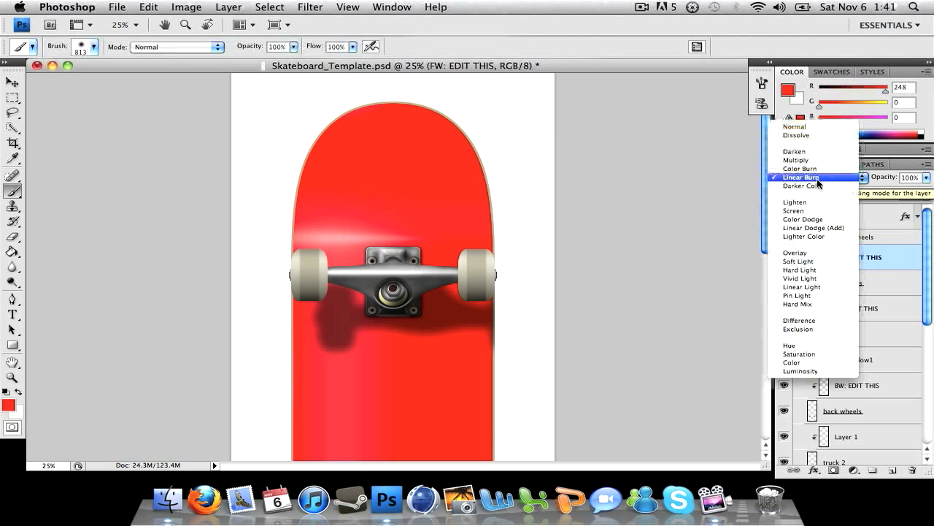
left_click(819, 180)
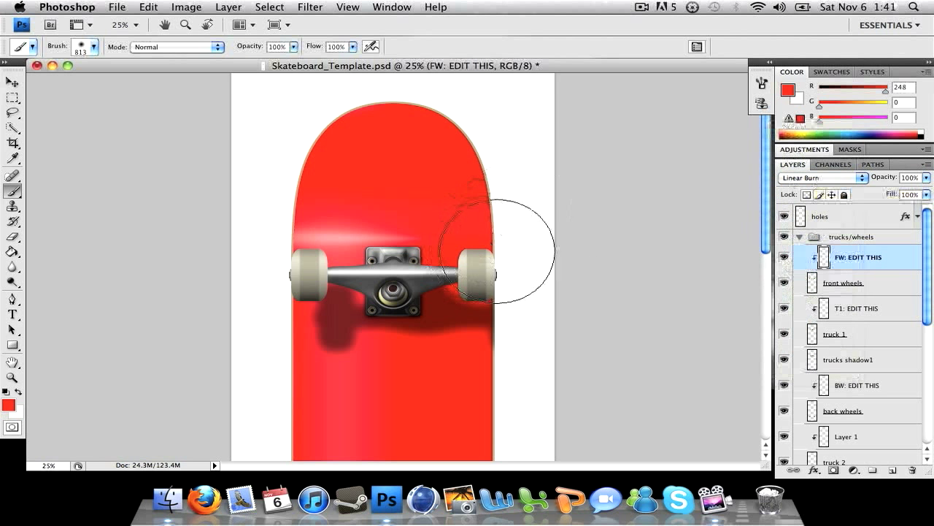
scroll(513, 252, "down", 1)
left_click_drag(308, 195, 438, 234)
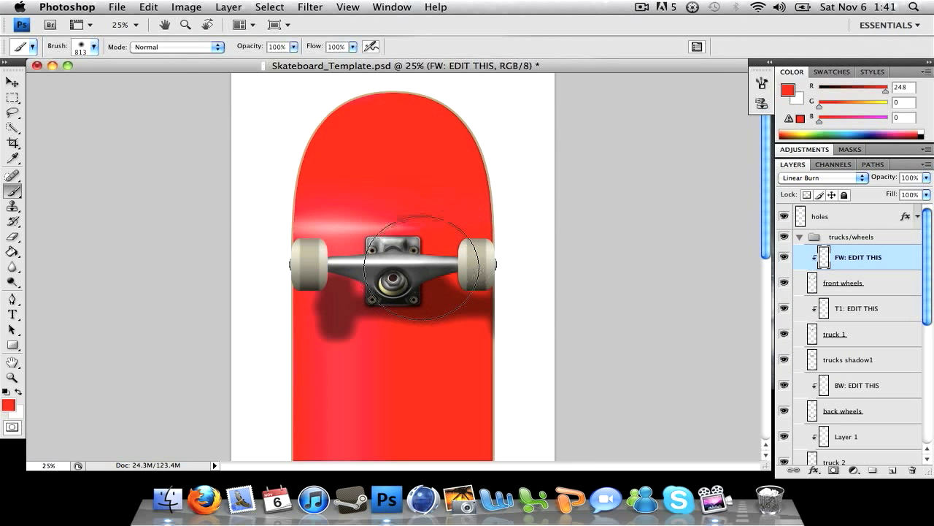
left_click_drag(503, 332, 507, 266)
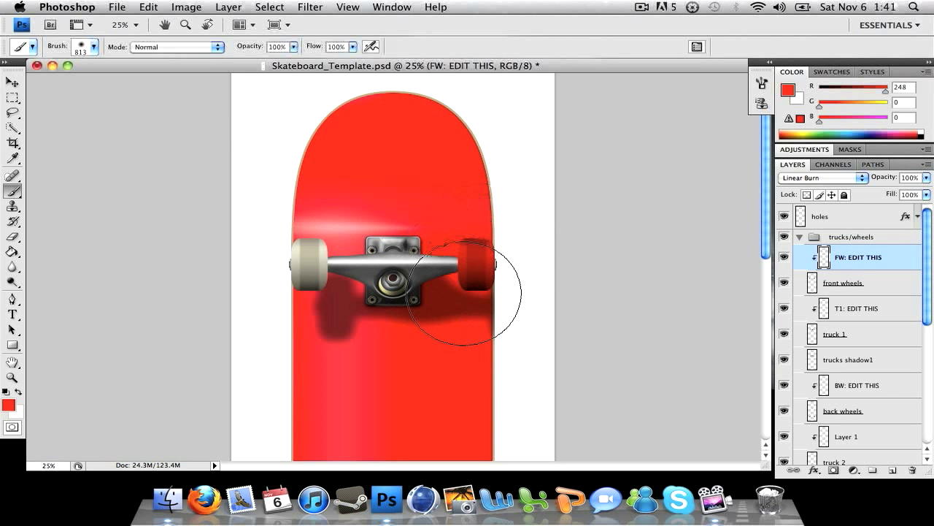
left_click_drag(313, 314, 282, 240)
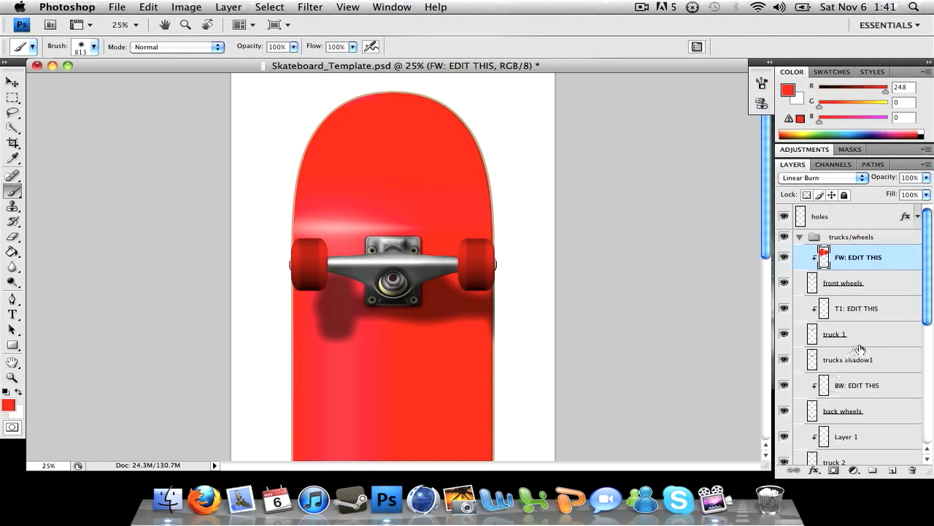
Undo the stray truck stroke, then tint the front truck red on the T1: EDIT THIS layer
left_click(879, 334)
mouse_move(554, 394)
left_mouse_down()
mouse_move(306, 271)
mouse_move(398, 279)
left_mouse_up()
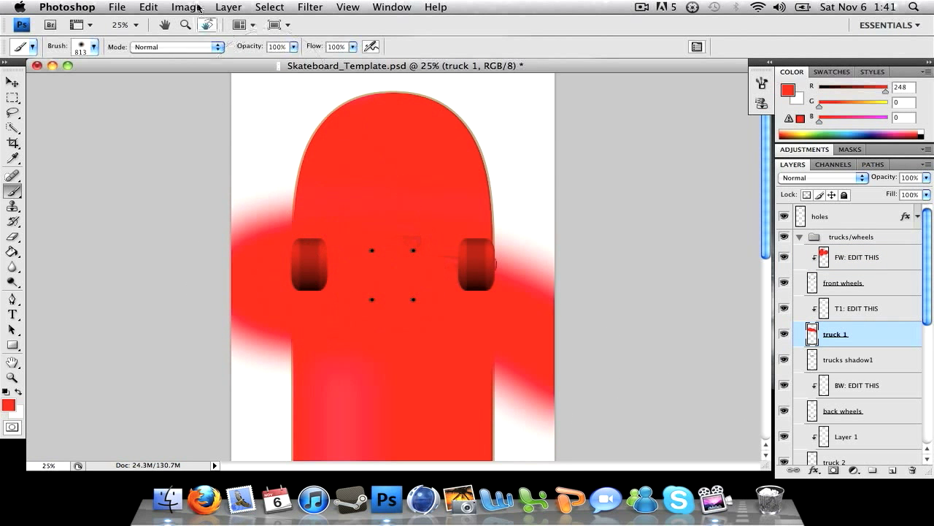
left_click(149, 7)
left_click(157, 18)
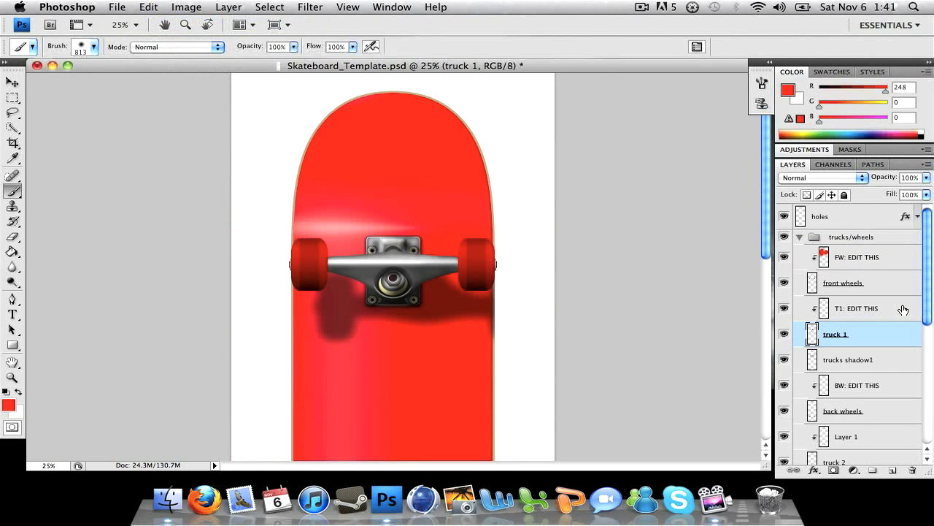
left_click(903, 310)
mouse_move(453, 328)
left_mouse_down()
mouse_move(255, 101)
mouse_move(501, 313)
mouse_move(445, 302)
left_mouse_up()
scroll(445, 302, "down", 10)
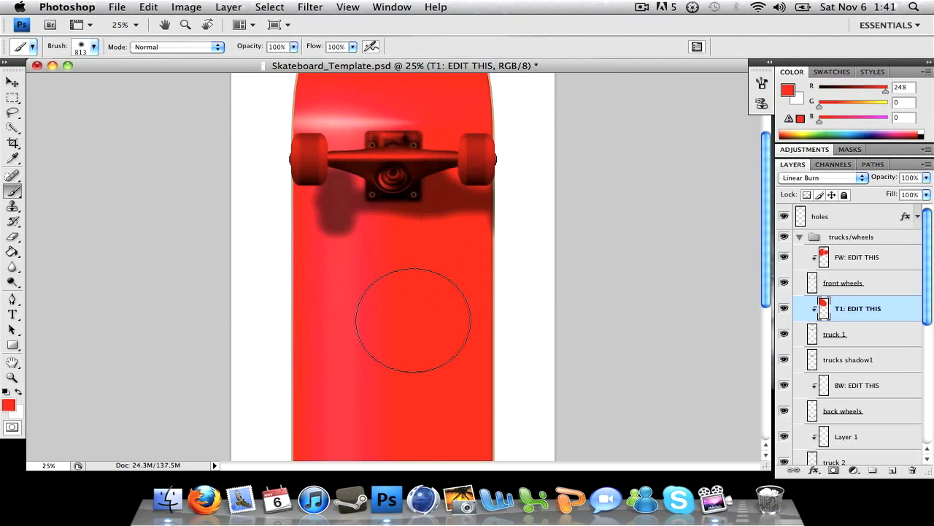
scroll(414, 320, "down", 8)
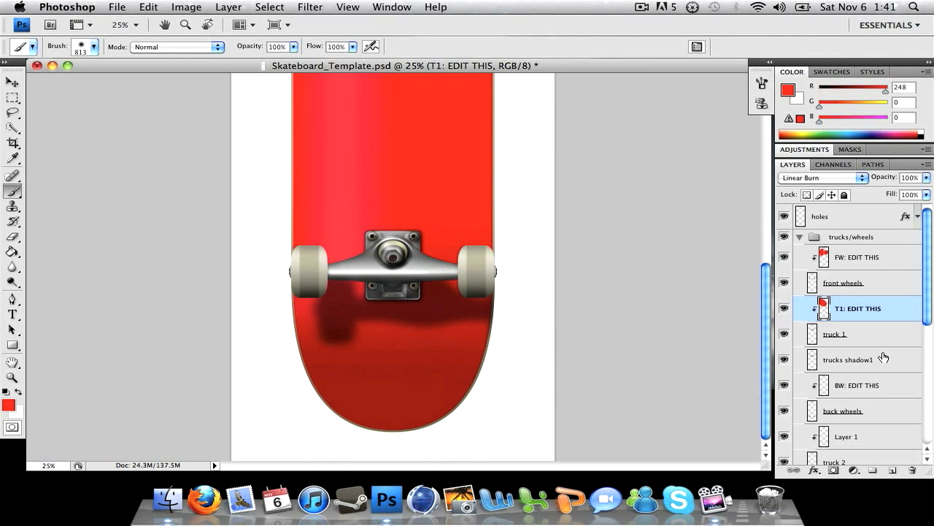
Paint both back wheels red on the BW: EDIT THIS layer
left_click(890, 413)
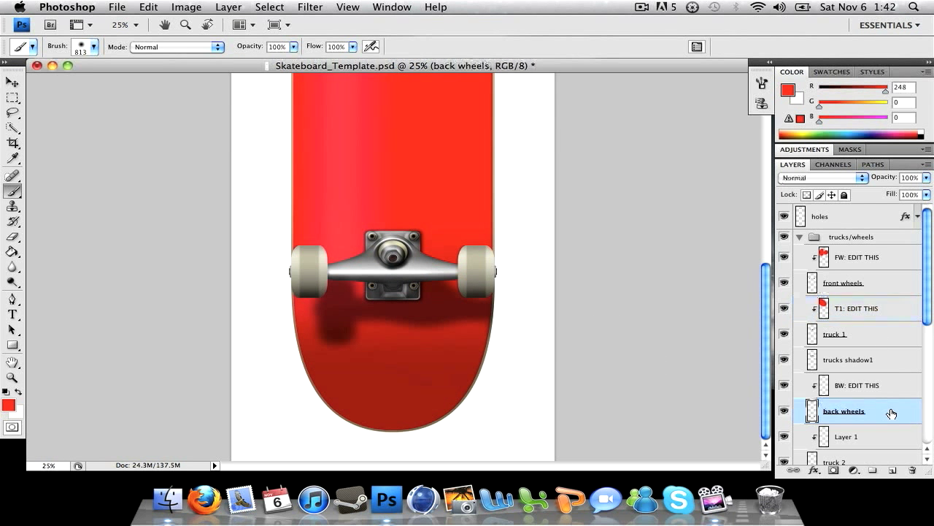
left_click(888, 386)
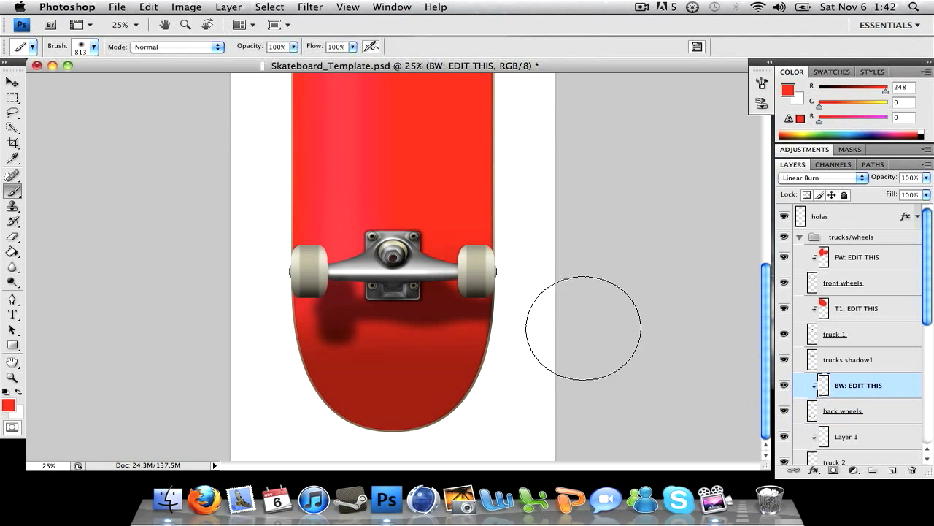
left_click_drag(504, 241, 470, 398)
left_click_drag(300, 169, 271, 396)
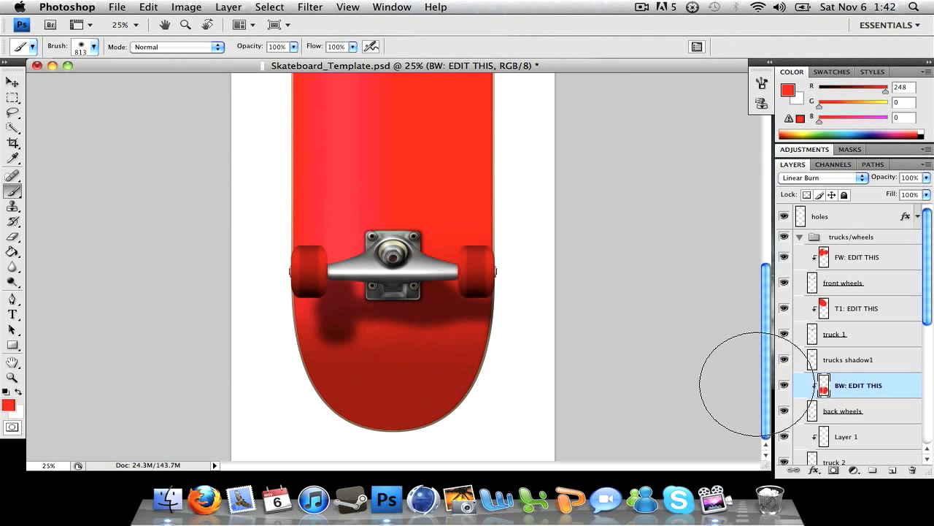
scroll(909, 422, "down", 3)
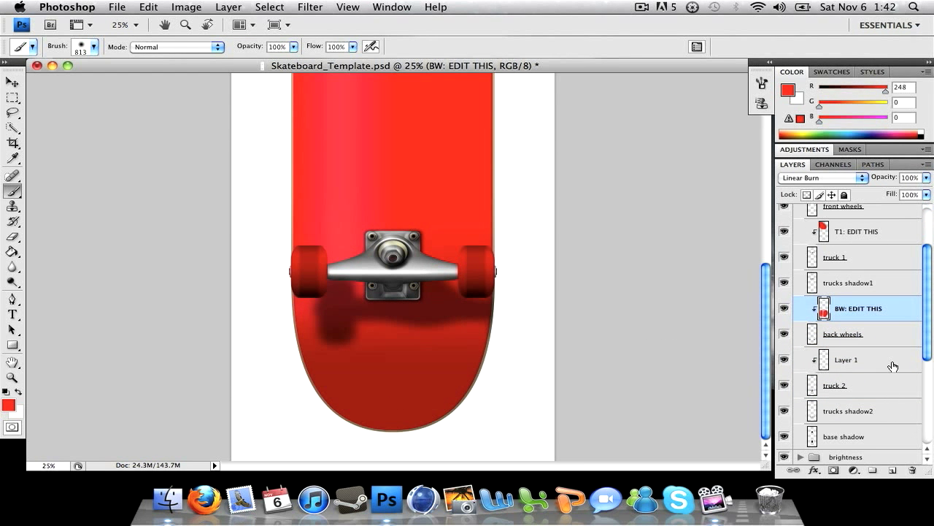
Rename Layer 1 to 'T2: EDIT THIS' and tint the back truck red
double_click(841, 361)
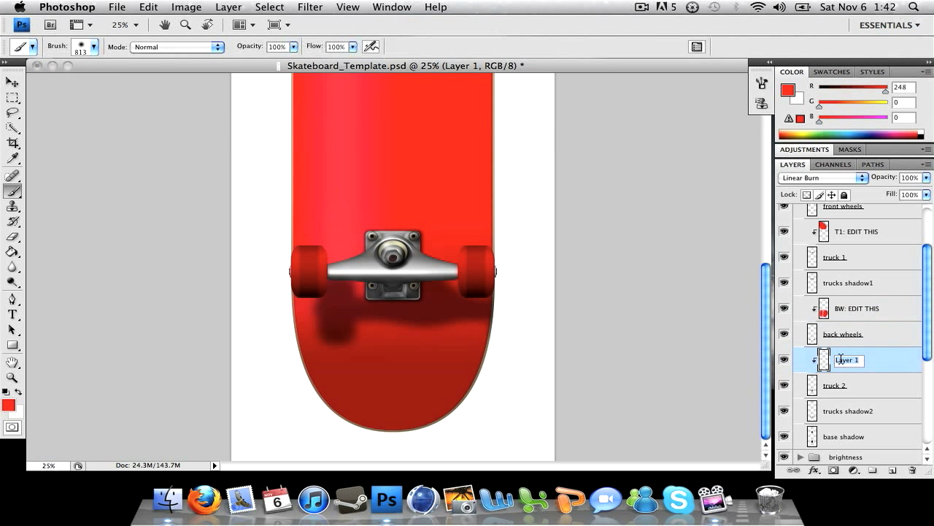
type("T2: EDIT THIS")
key("Return")
mouse_move(438, 277)
left_mouse_down()
mouse_move(270, 282)
mouse_move(314, 307)
mouse_move(347, 283)
left_mouse_up()
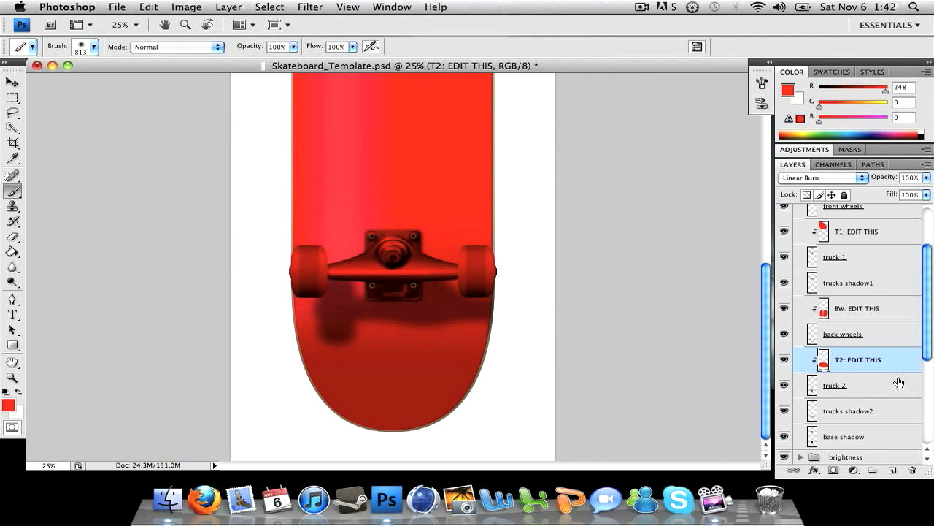
scroll(839, 434, "down", 6)
scroll(899, 349, "up", 5)
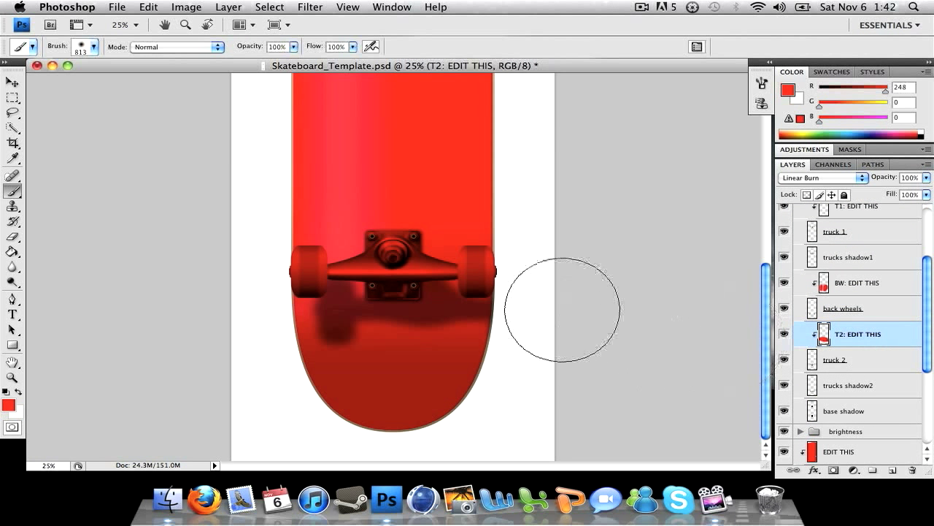
scroll(367, 274, "up", 3)
scroll(368, 273, "up", 15)
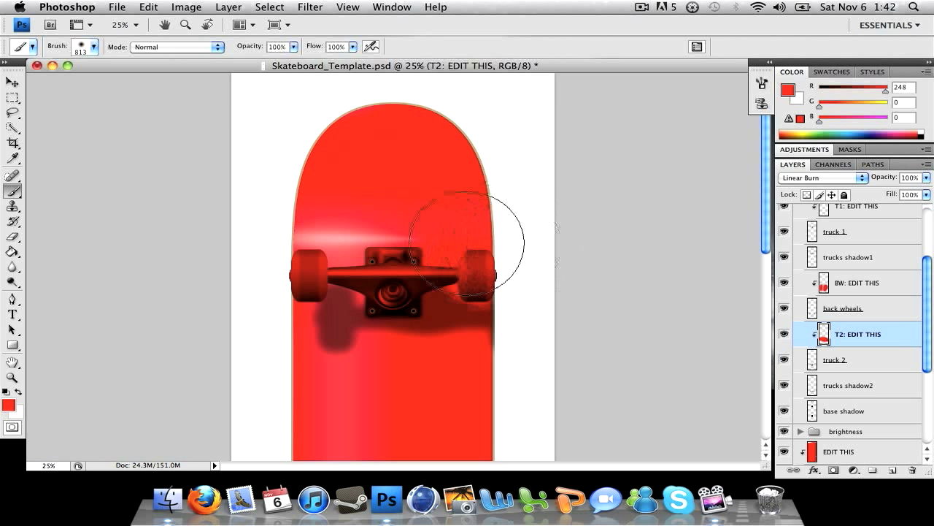
scroll(855, 263, "up", 3)
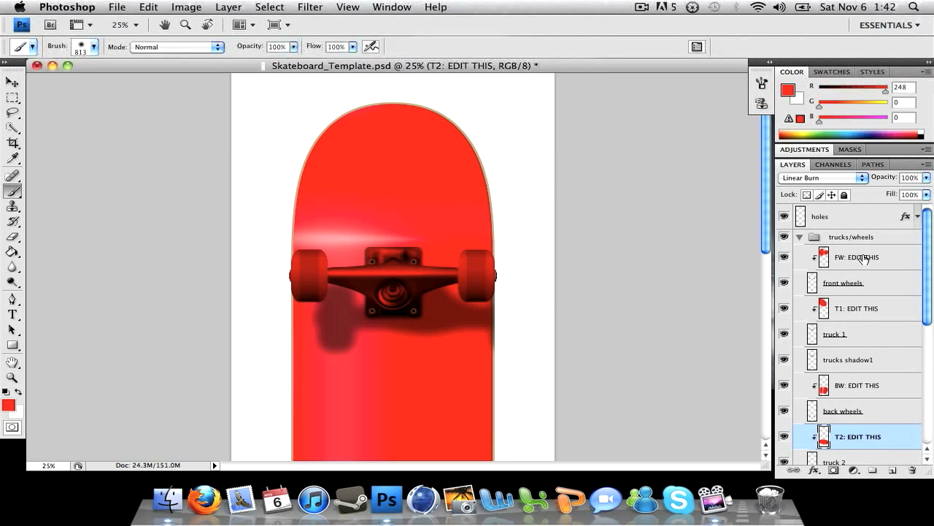